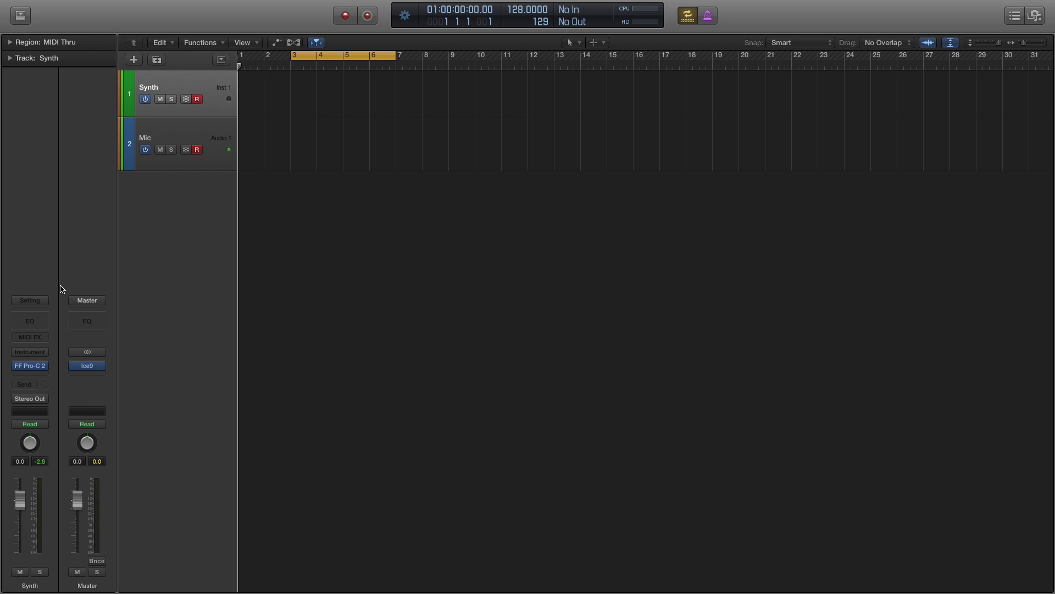
Load the AudioRealism ABL3 software instrument on the Synth track.
{"action": "key", "text": "alt+r"}
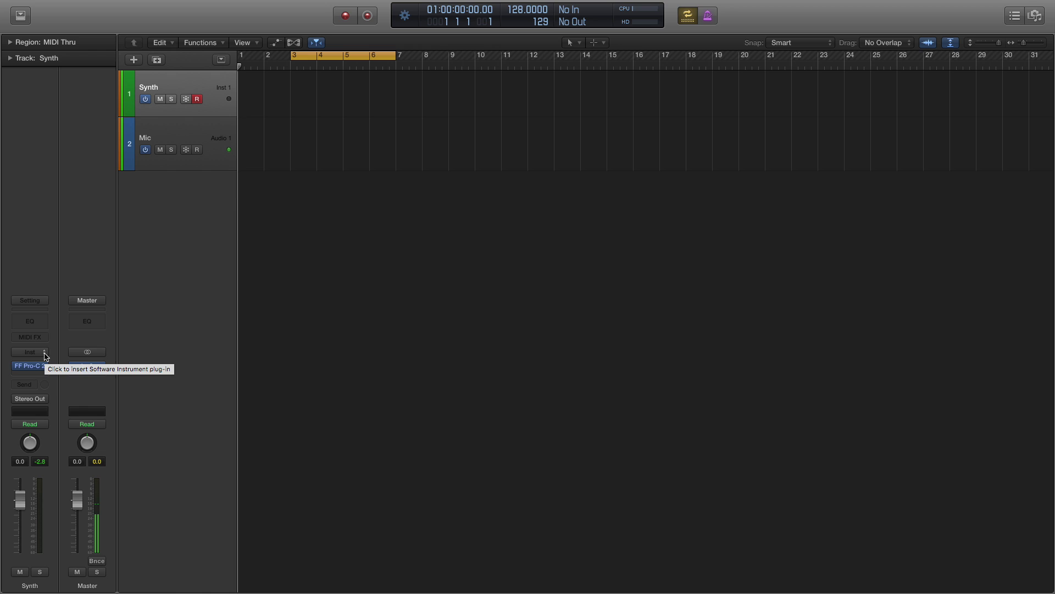
{"action": "left_click", "coordinate": [46, 356]}
{"action": "mouse_move", "coordinate": [81, 562]}
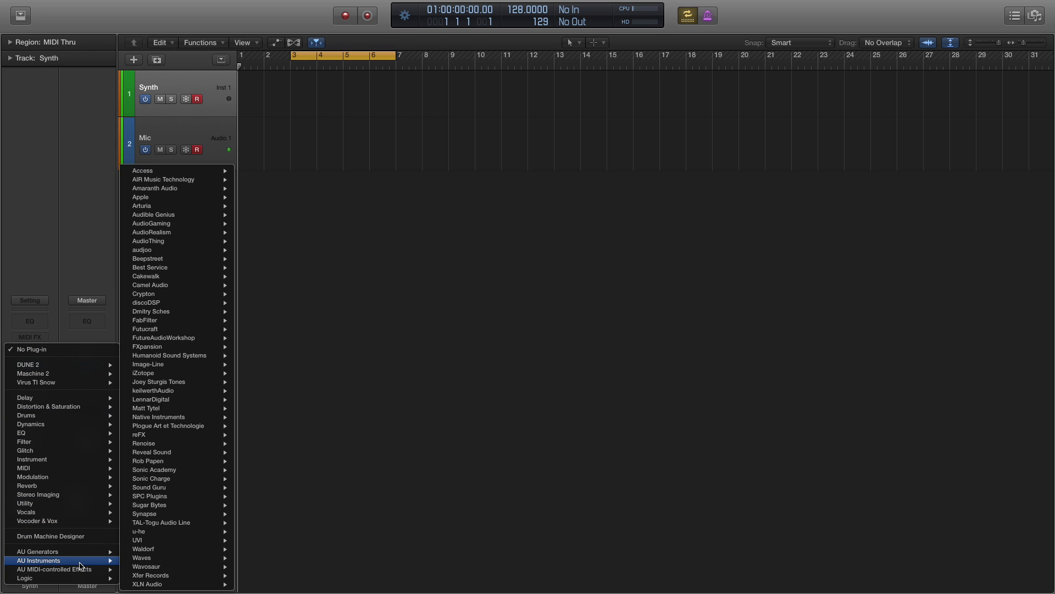
{"action": "mouse_move", "coordinate": [202, 232]}
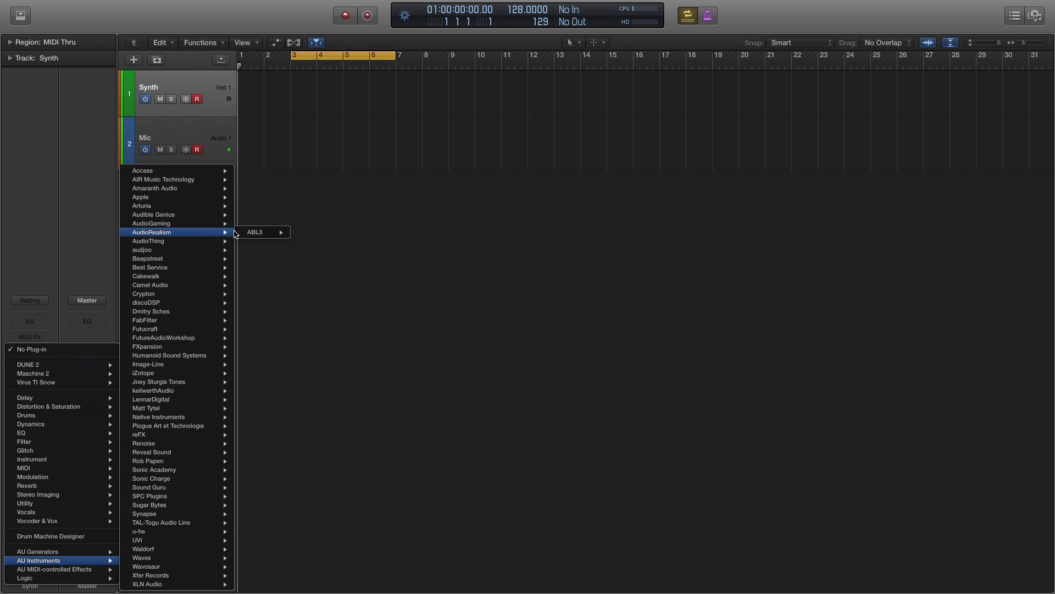
{"action": "left_click", "coordinate": [269, 236]}
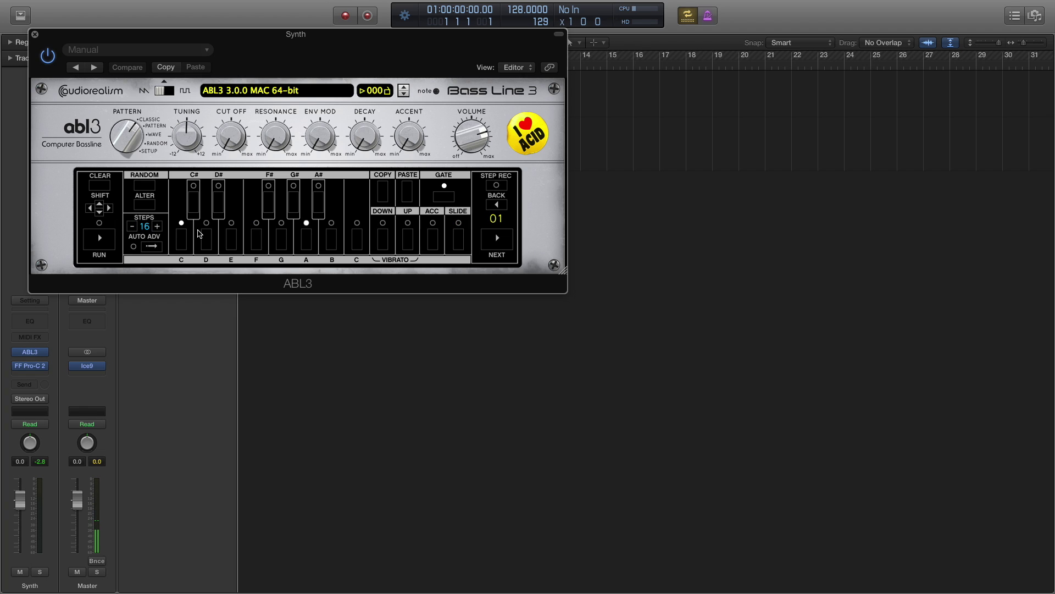
Raise ABL3's volume to 100% and switch it to Note Mode on its Setup page.
{"action": "left_click_drag", "start_coordinate": [464, 124], "coordinate": [462, 70]}
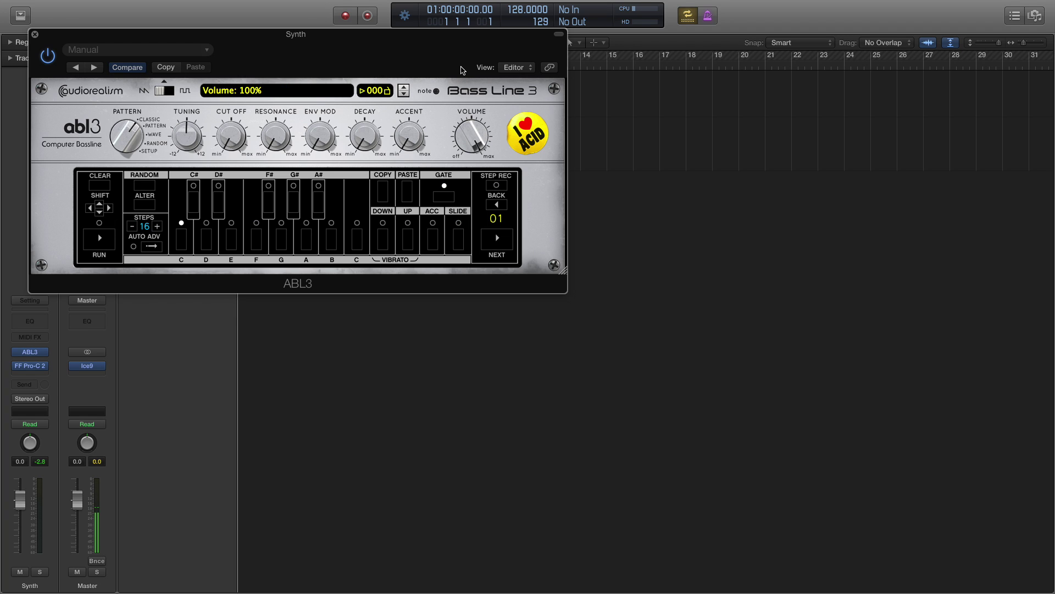
{"action": "key", "text": "f"}
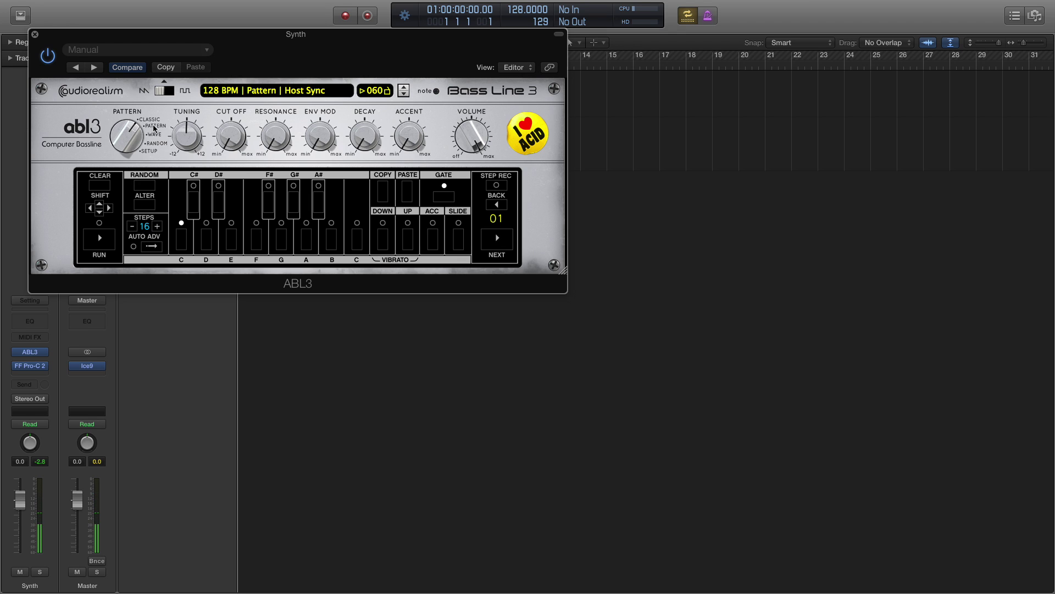
{"action": "left_click_drag", "start_coordinate": [125, 138], "coordinate": [130, 4]}
{"action": "left_click_drag", "start_coordinate": [120, 142], "coordinate": [121, 91]}
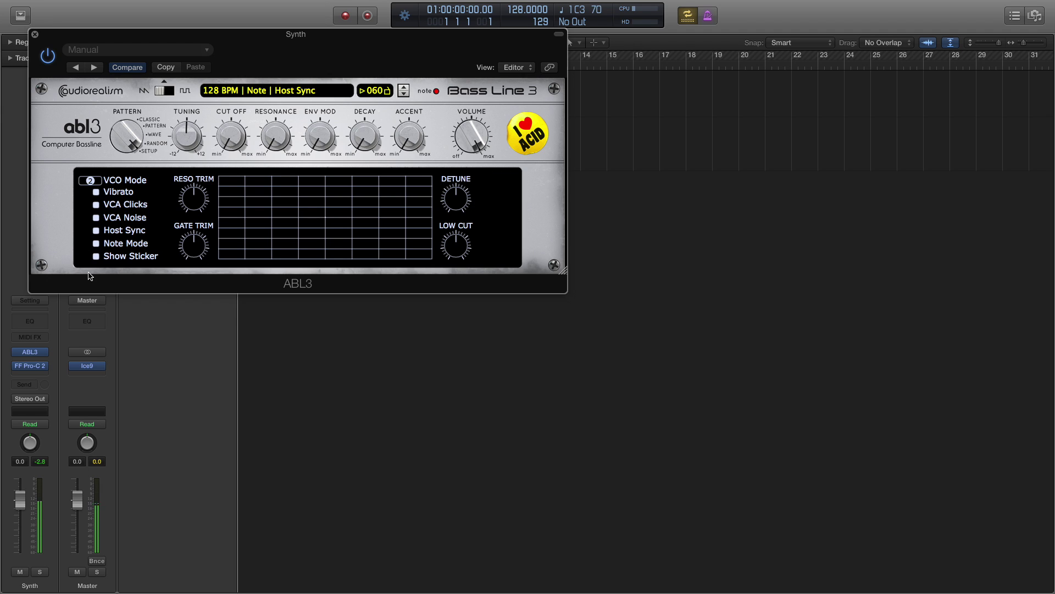
Set ABL3's cutoff to 80% and raise its resonance to a high setting.
{"action": "left_click_drag", "start_coordinate": [281, 43], "coordinate": [396, 269]}
{"action": "left_click_drag", "start_coordinate": [358, 351], "coordinate": [378, 238]}
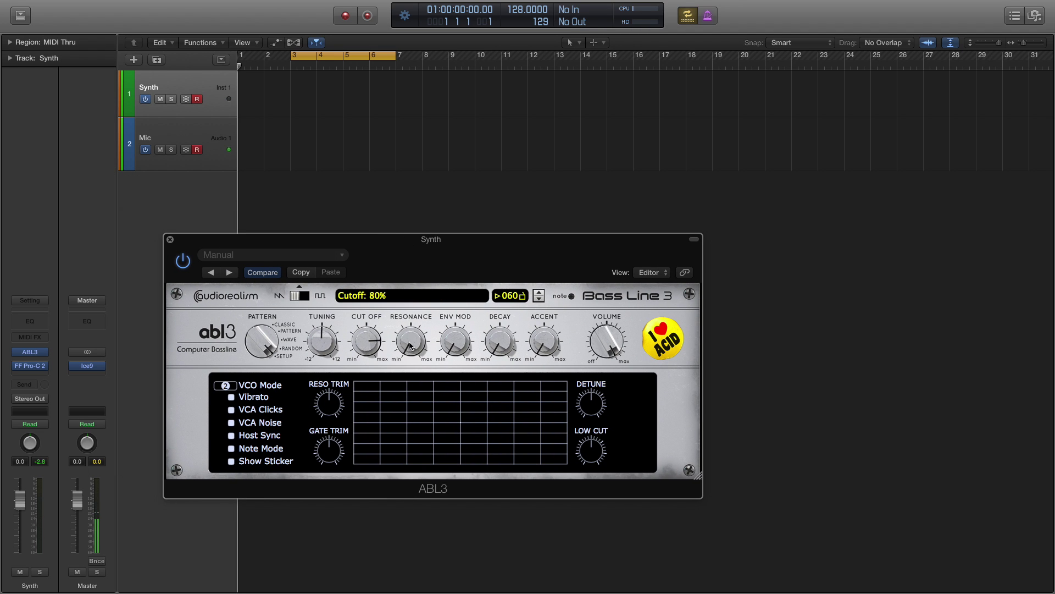
{"action": "left_click_drag", "start_coordinate": [409, 345], "coordinate": [420, 225]}
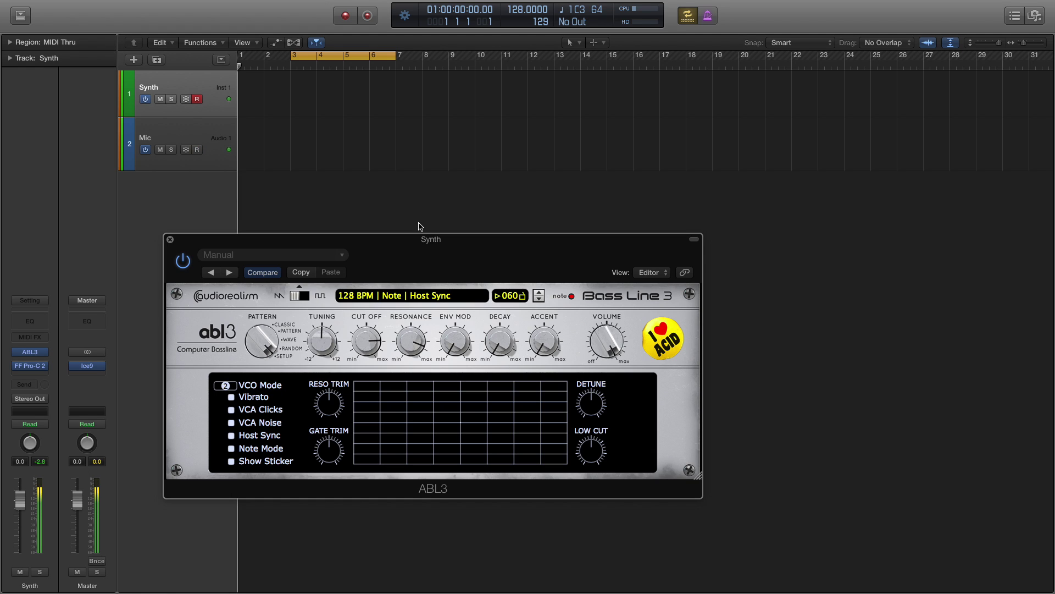
Insert the BlueARP.midiFX.x64 arpeggiator as a MIDI effect on the Synth track.
{"action": "left_click", "coordinate": [44, 339]}
{"action": "mouse_move", "coordinate": [38, 365]}
{"action": "mouse_move", "coordinate": [110, 374]}
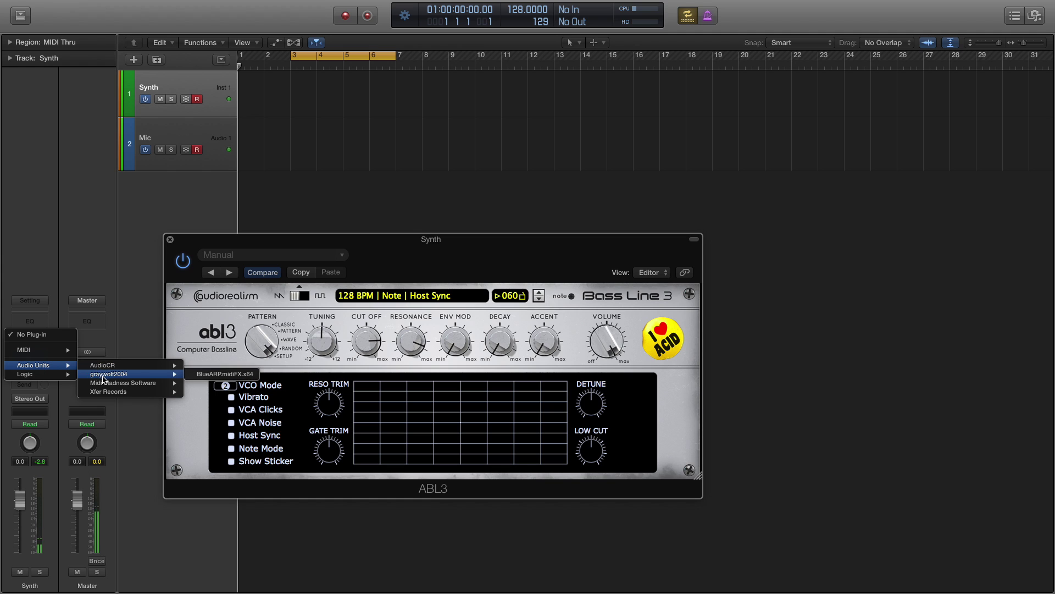
{"action": "left_click", "coordinate": [206, 374]}
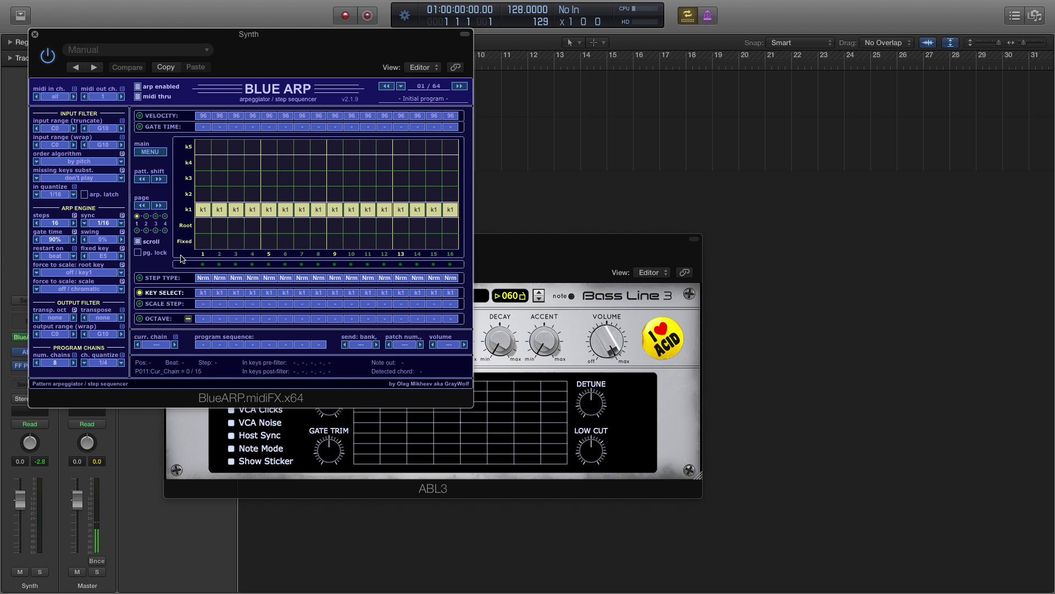
Program an 8-step arpeggio with k4 on steps 2 and 7, k3 on step 4, k2 on step 6, and a 60% gate time.
{"action": "left_click_drag", "start_coordinate": [55, 223], "coordinate": [58, 258]}
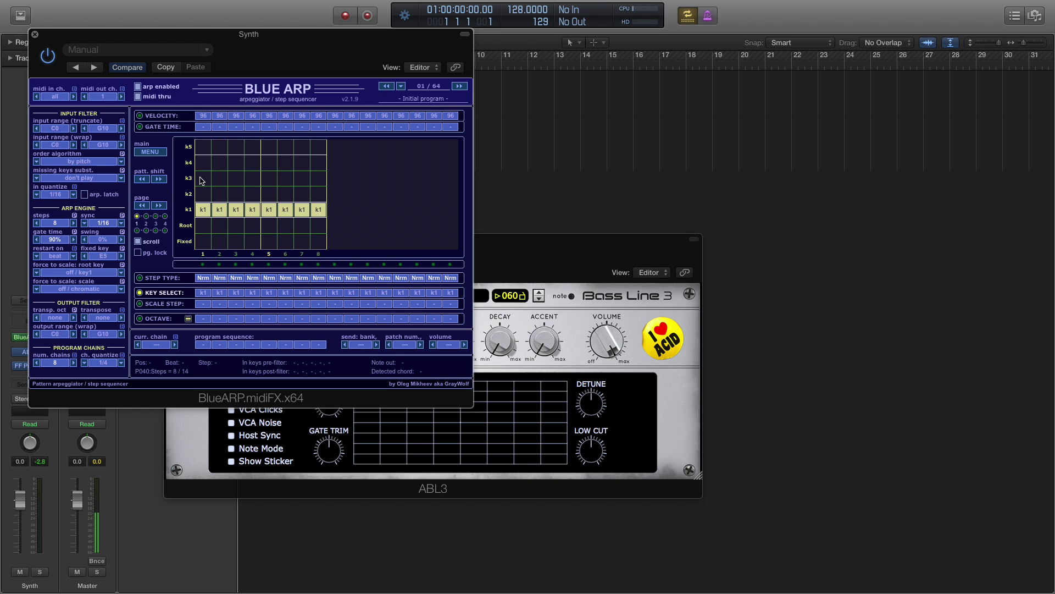
{"action": "left_click", "coordinate": [219, 162]}
{"action": "left_click", "coordinate": [253, 179]}
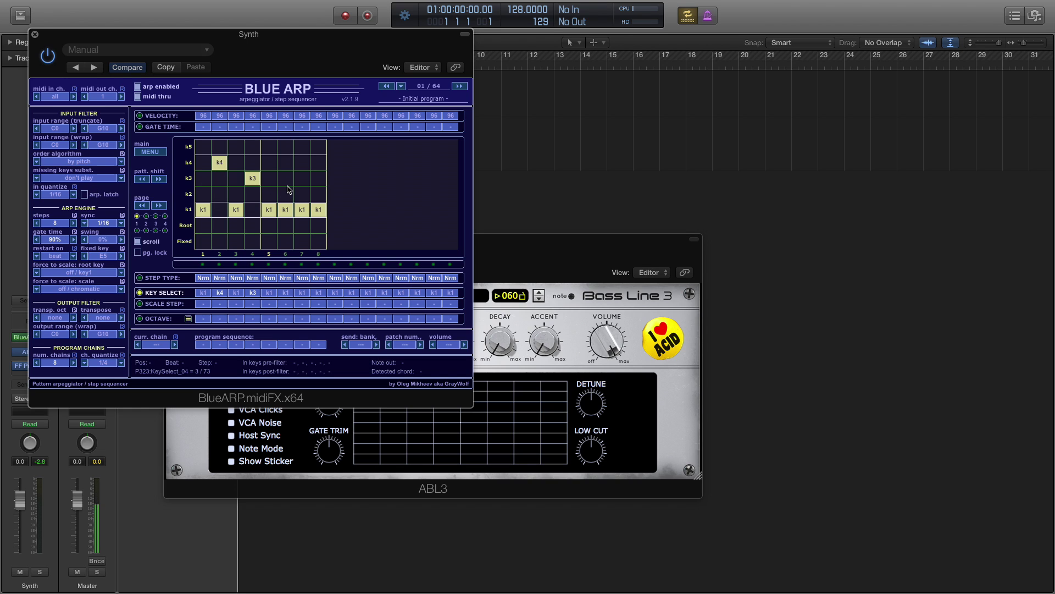
{"action": "left_click", "coordinate": [285, 194]}
{"action": "left_click", "coordinate": [302, 165]}
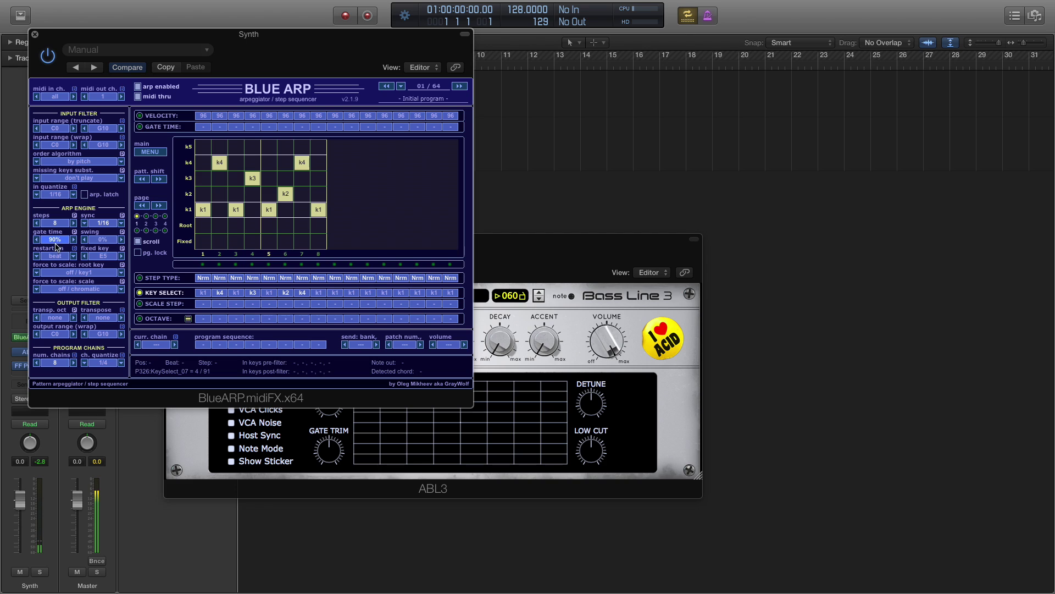
{"action": "left_click_drag", "start_coordinate": [55, 240], "coordinate": [49, 307]}
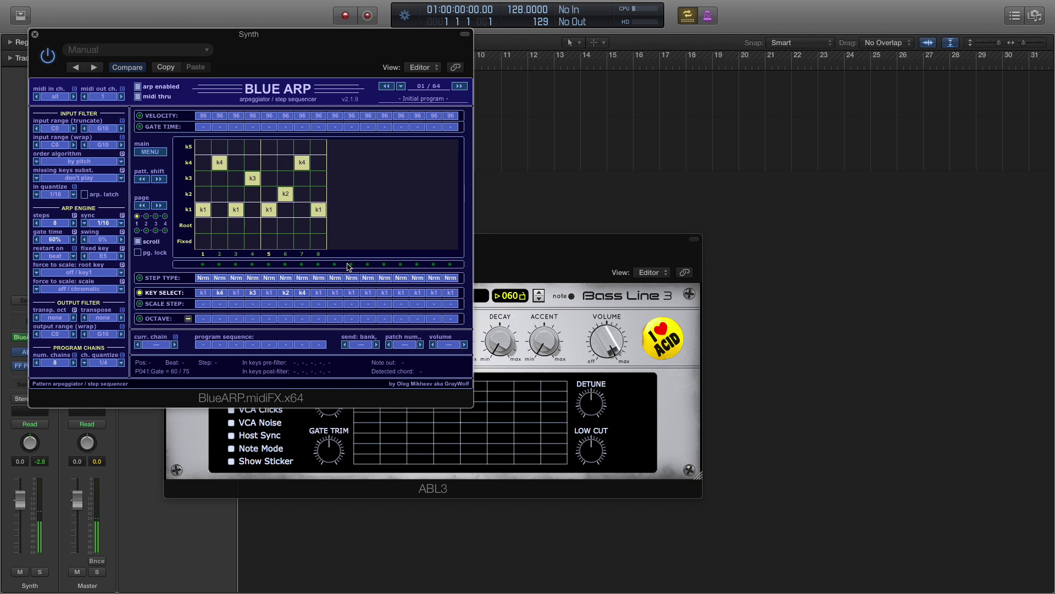
{"action": "left_click", "coordinate": [35, 34]}
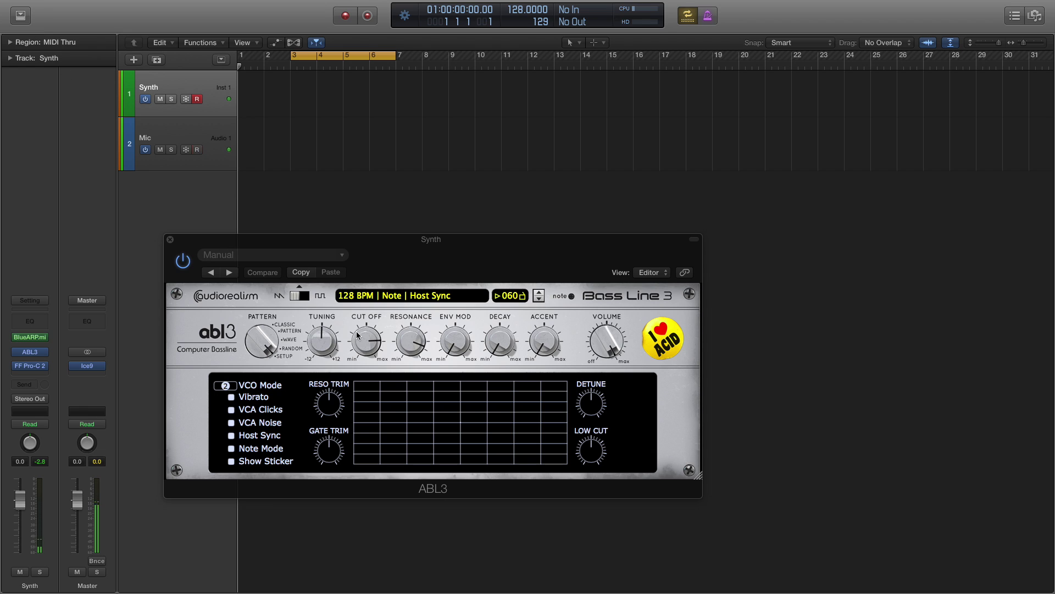
Insert Xfer Records' LFOToolMFX as a MIDI effect below BlueARP on the Synth track.
{"action": "left_click", "coordinate": [43, 340]}
{"action": "mouse_move", "coordinate": [83, 371]}
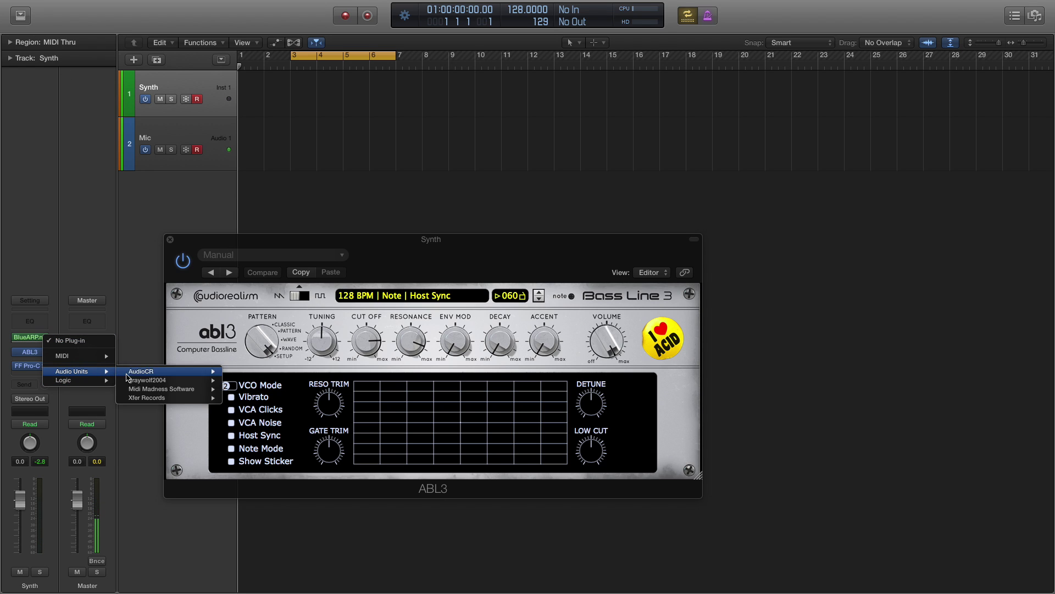
{"action": "mouse_move", "coordinate": [165, 389]}
{"action": "left_click", "coordinate": [250, 406]}
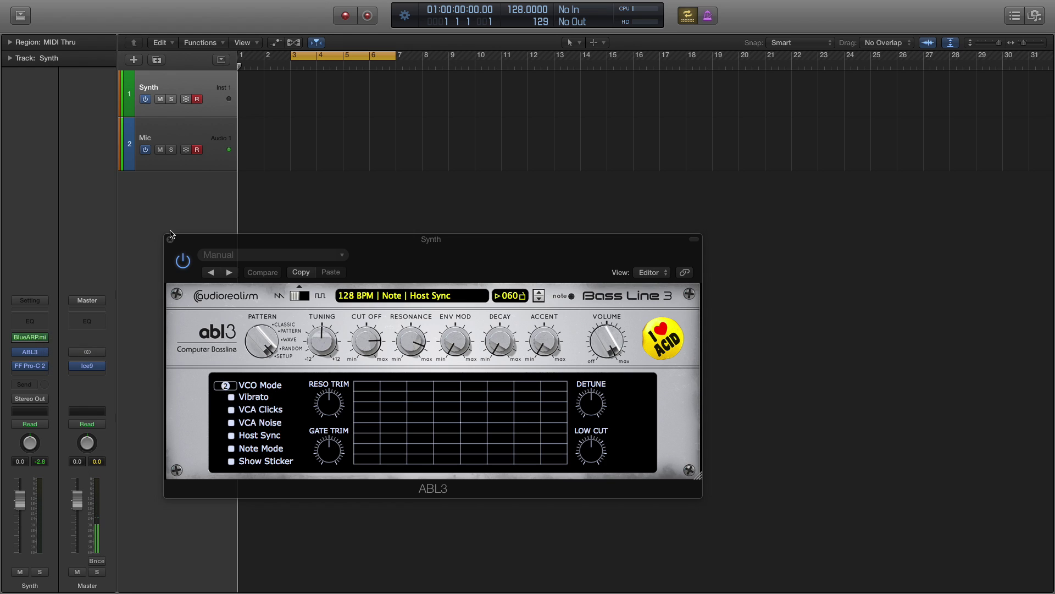
Give the LFO a basic sine-like shape, send it out as MIDI CC 28 and set its routing amount to 30.
{"action": "left_click", "coordinate": [310, 87]}
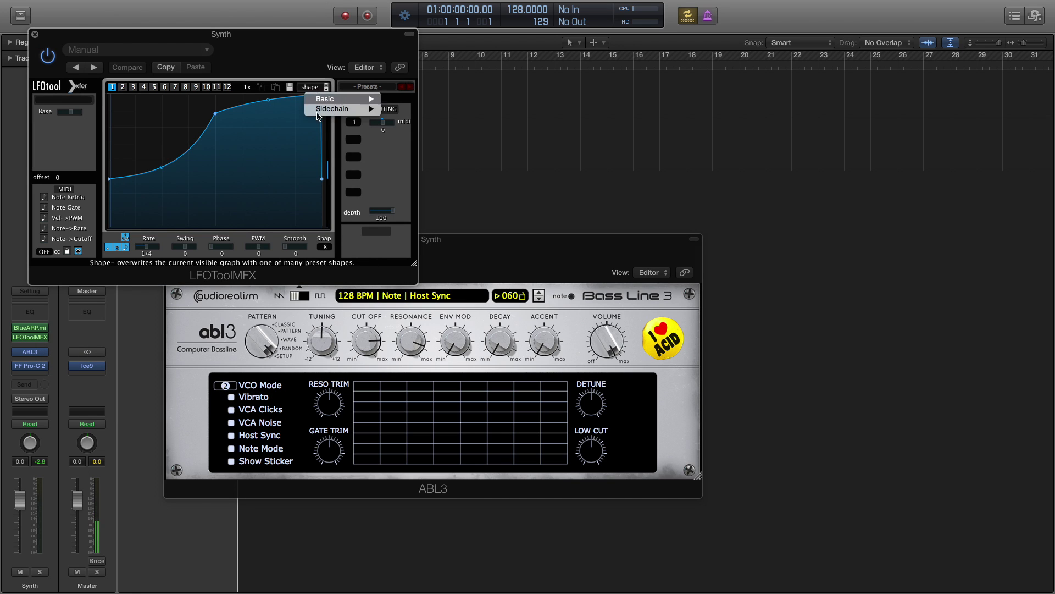
{"action": "mouse_move", "coordinate": [335, 99]}
{"action": "left_click", "coordinate": [409, 182]}
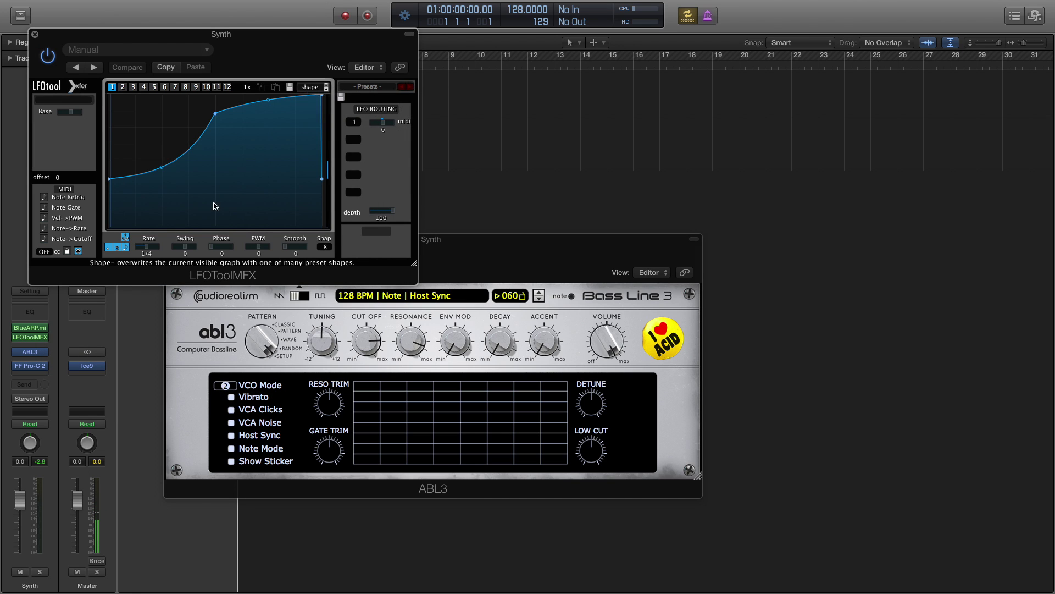
{"action": "left_click_drag", "start_coordinate": [45, 255], "coordinate": [53, 169]}
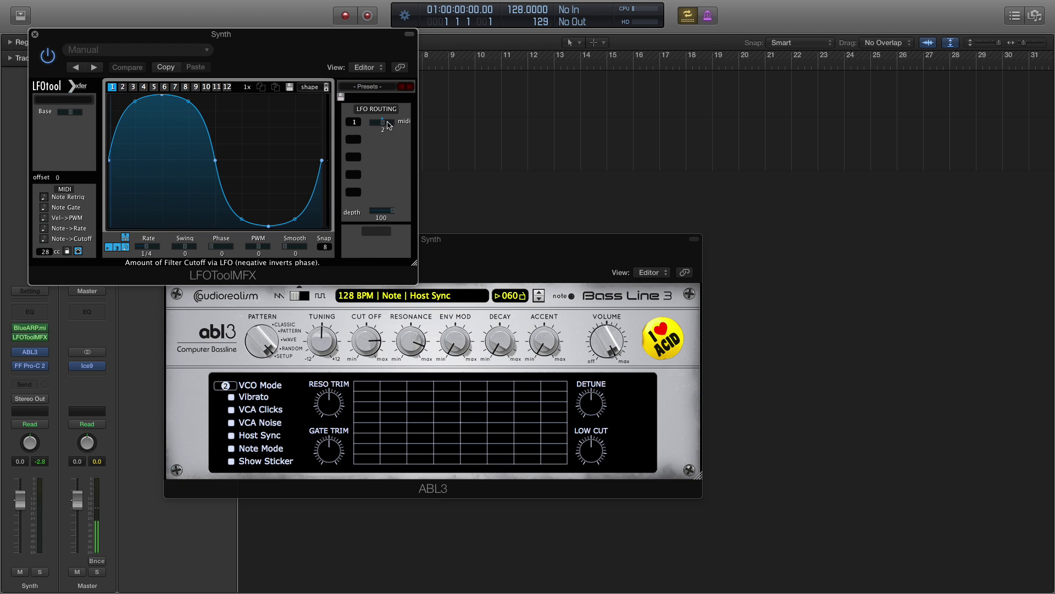
{"action": "left_click_drag", "start_coordinate": [387, 126], "coordinate": [398, 125]}
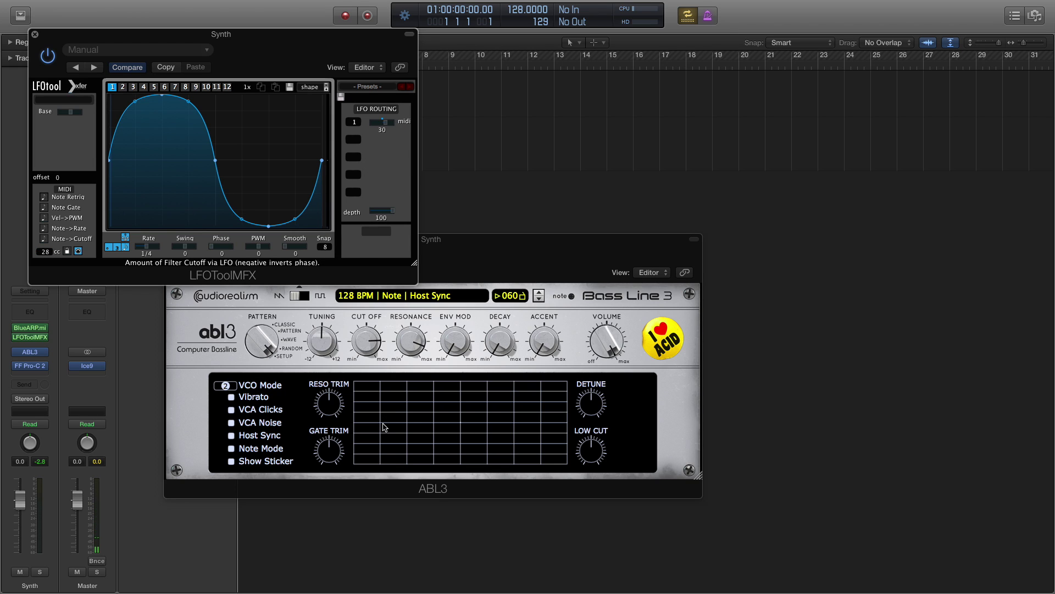
Assign CC 28 to ABL3's Cutoff knob with MIDI Learn during playback, and turn MIDI Learn off again.
{"action": "left_click", "coordinate": [402, 297]}
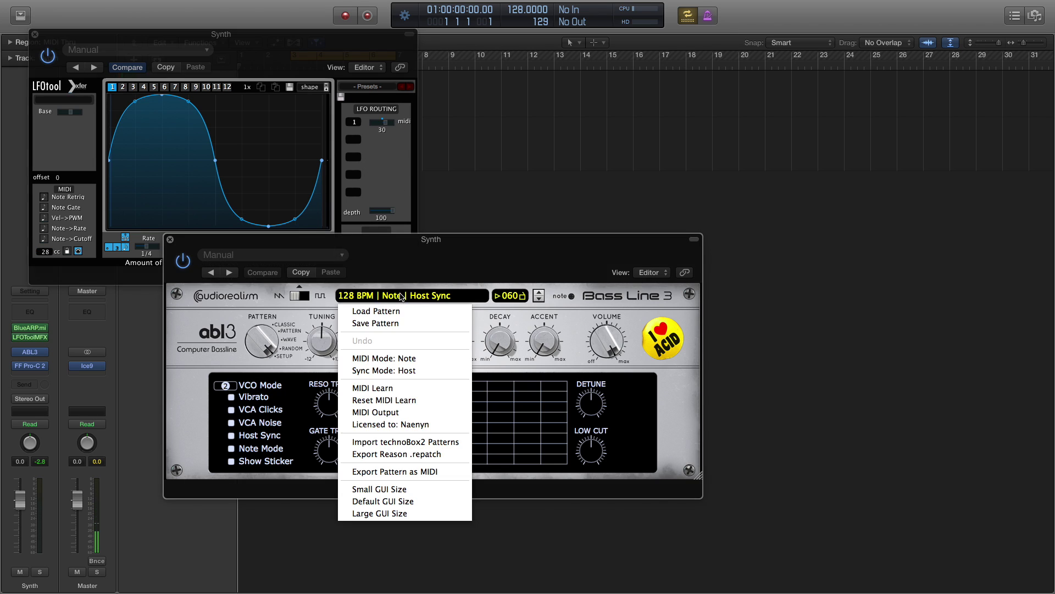
{"action": "left_click", "coordinate": [402, 388]}
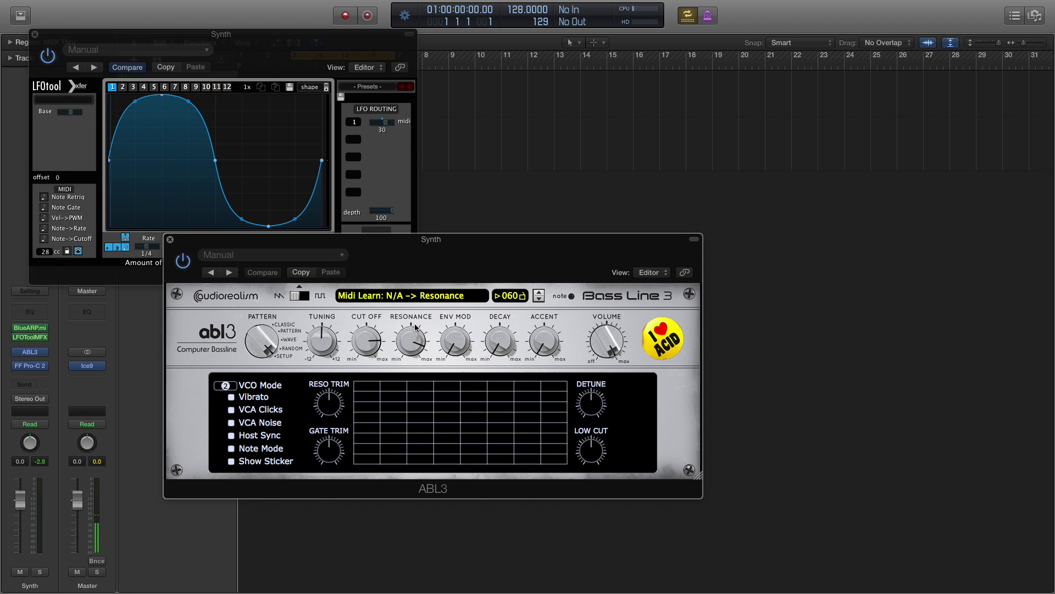
{"action": "left_click", "coordinate": [376, 337]}
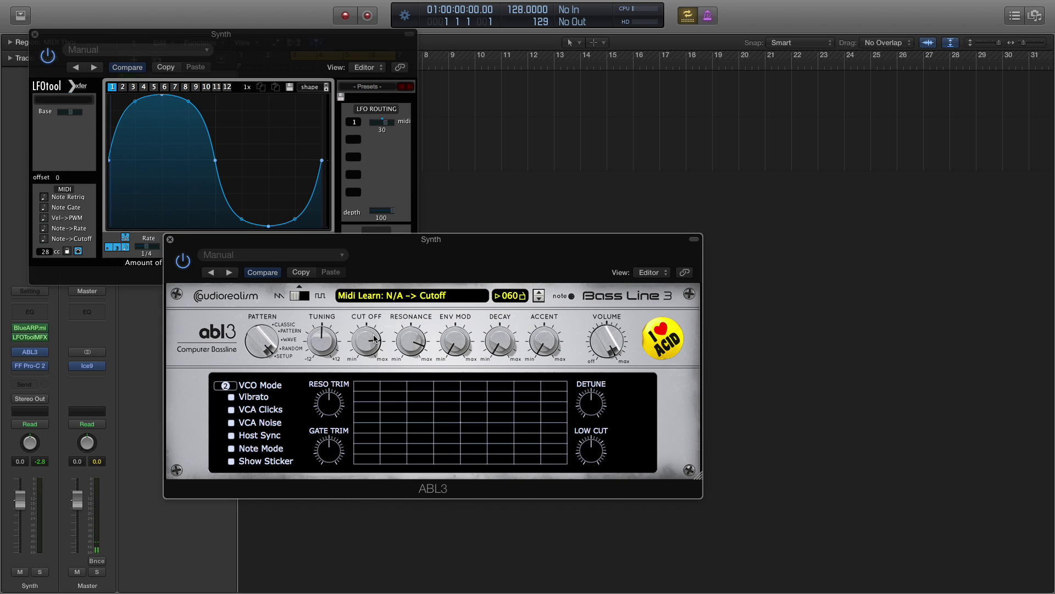
{"action": "key", "text": "space"}
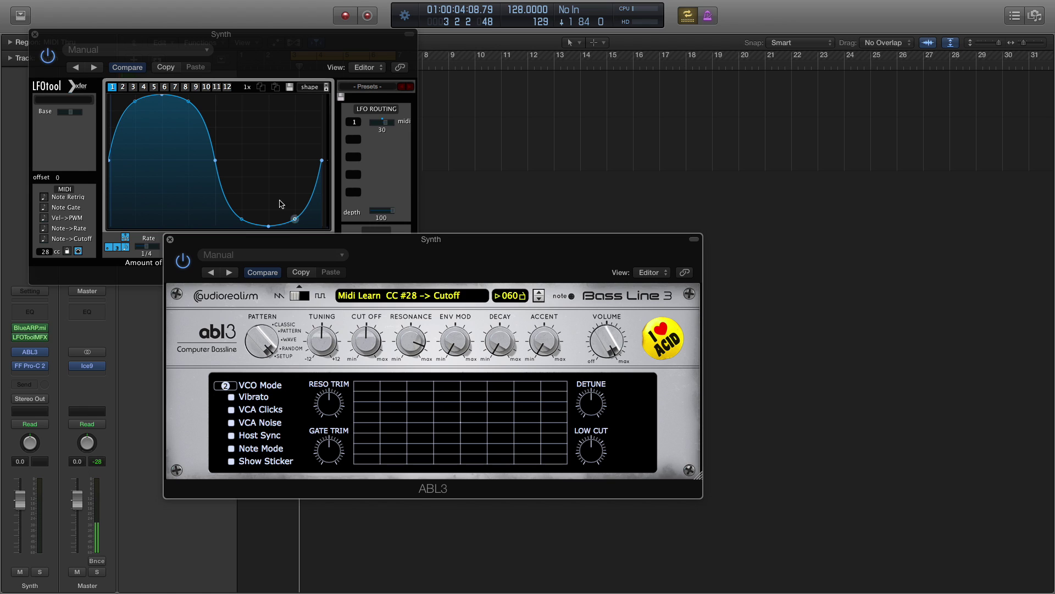
{"action": "left_click", "coordinate": [362, 294]}
{"action": "left_click", "coordinate": [379, 389]}
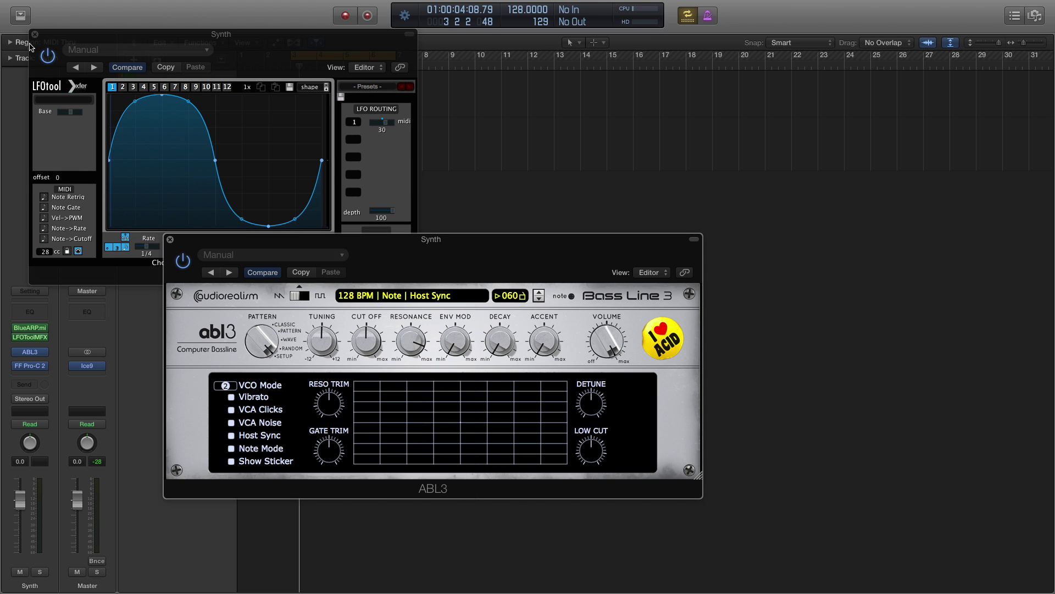
Bypass the first LFOToolMFX and insert a second one below it on the Synth track.
{"action": "left_click", "coordinate": [50, 56]}
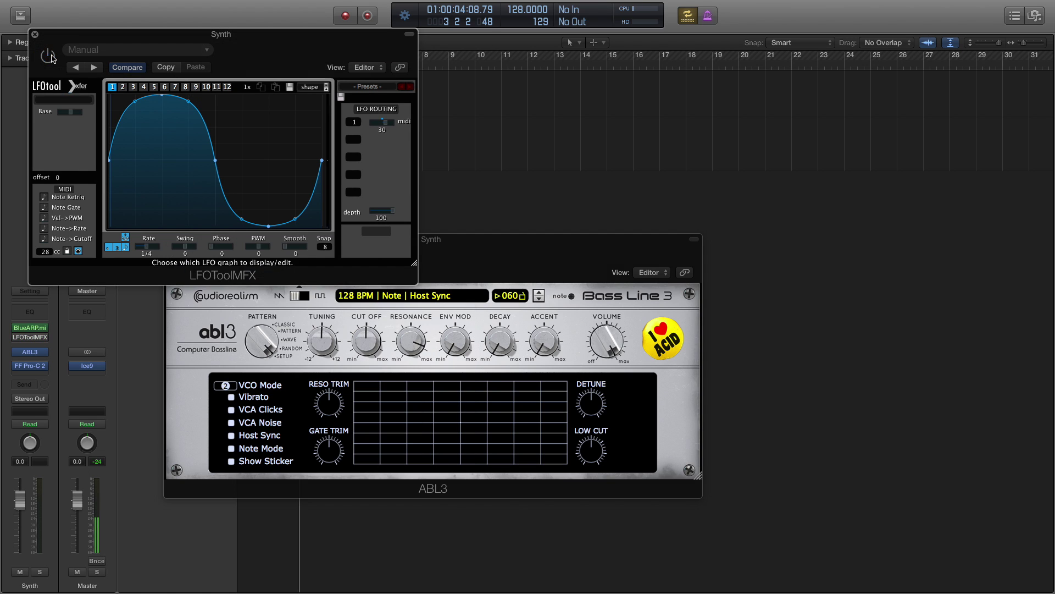
{"action": "left_click", "coordinate": [33, 344]}
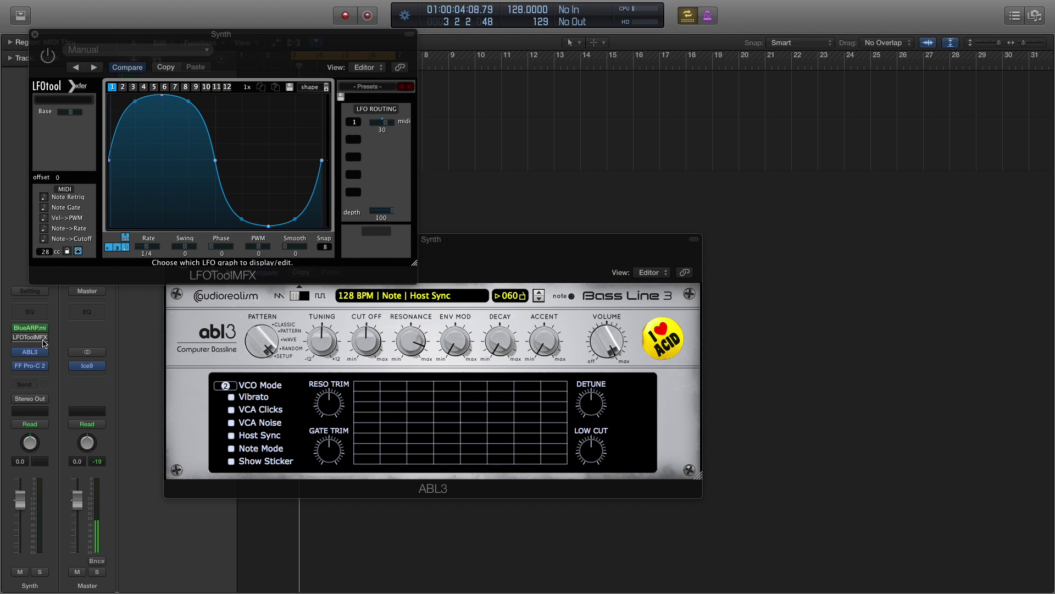
{"action": "left_click", "coordinate": [47, 344]}
{"action": "mouse_move", "coordinate": [83, 372]}
{"action": "mouse_move", "coordinate": [179, 398]}
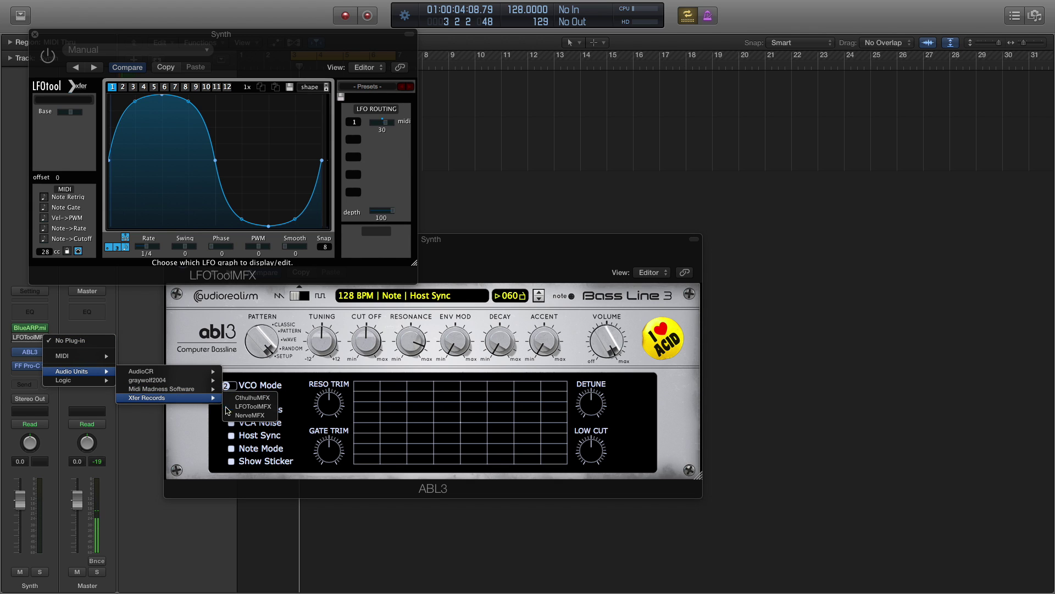
{"action": "left_click", "coordinate": [237, 411]}
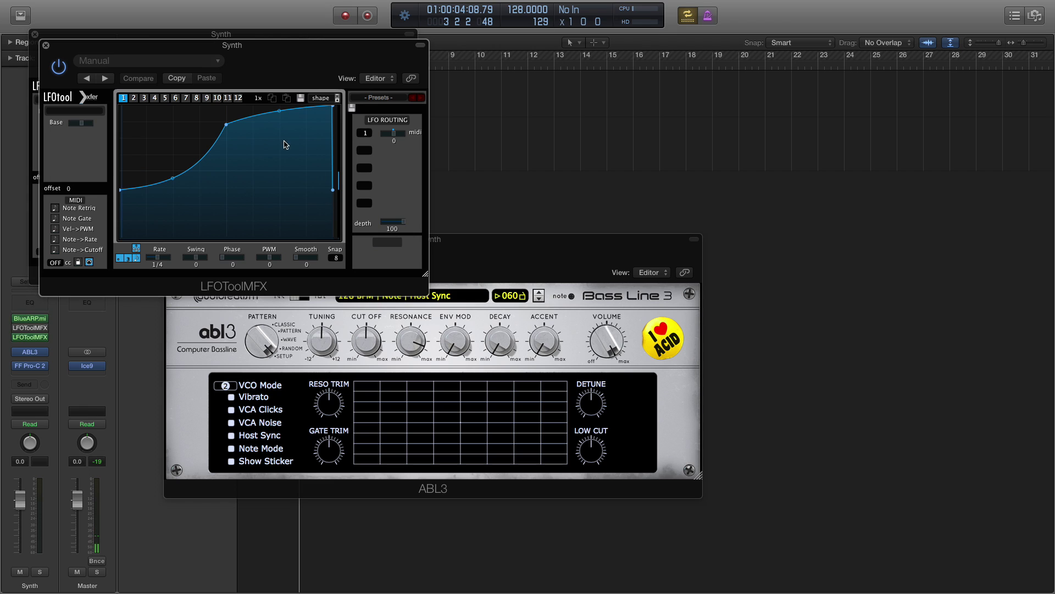
Give the second LFO a basic sine-like shape and send it out as MIDI CC 29.
{"action": "left_click", "coordinate": [321, 98]}
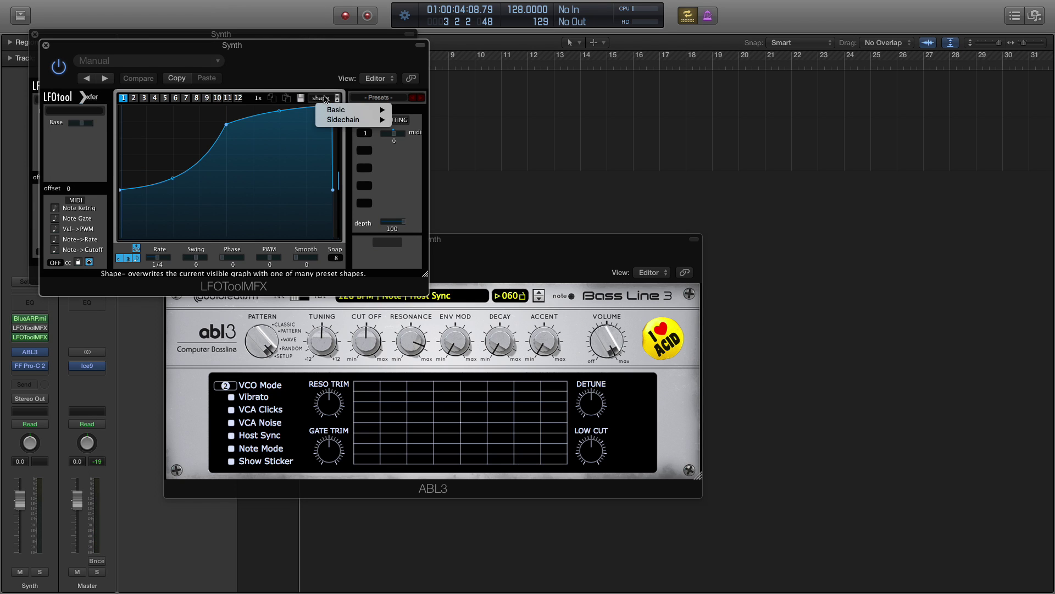
{"action": "mouse_move", "coordinate": [352, 110]}
{"action": "left_click", "coordinate": [428, 189]}
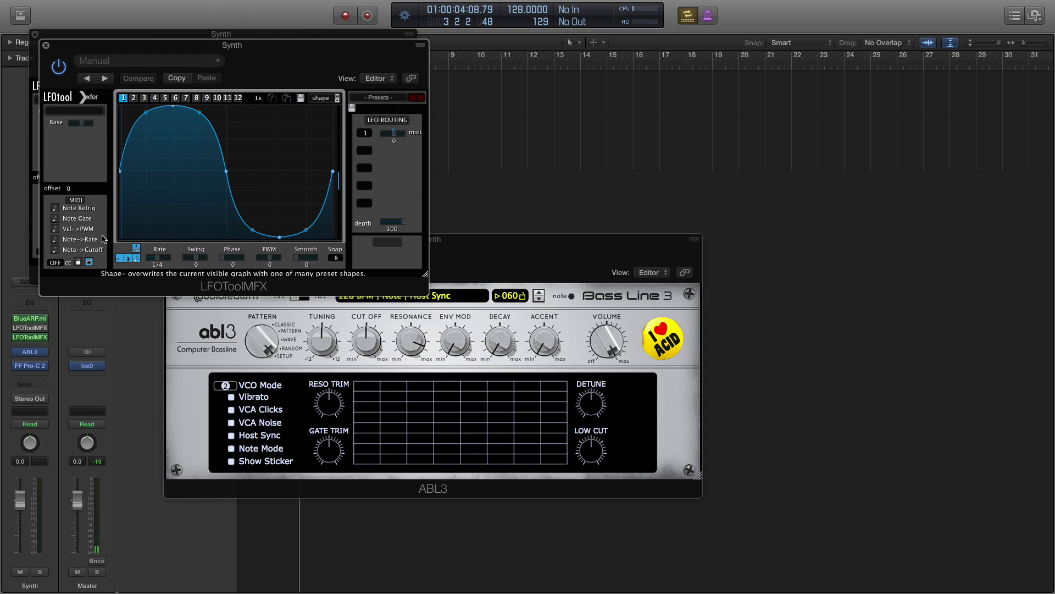
{"action": "left_click_drag", "start_coordinate": [55, 263], "coordinate": [78, 186]}
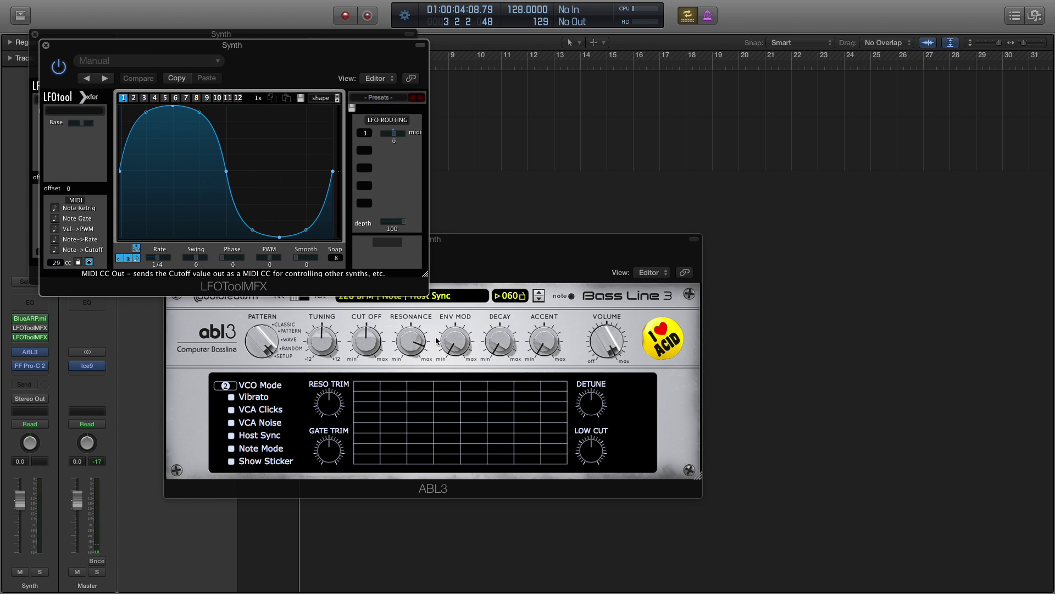
Turn on MIDI Learn in ABL3 and choose the Resonance knob as the parameter to assign.
{"action": "left_click", "coordinate": [414, 339]}
{"action": "left_click", "coordinate": [407, 304]}
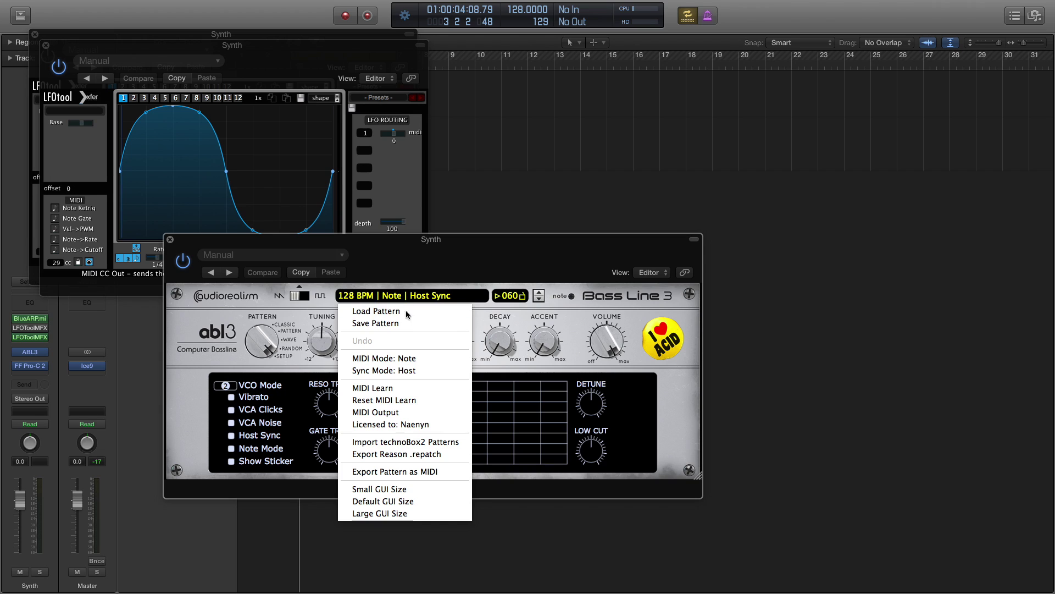
{"action": "left_click", "coordinate": [406, 388]}
{"action": "left_click", "coordinate": [412, 344]}
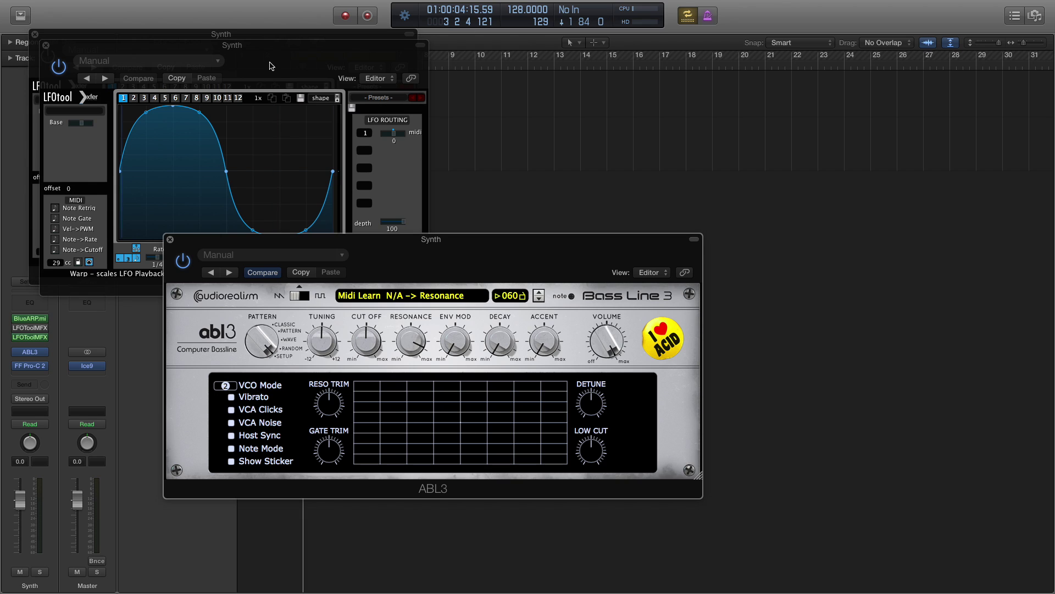
Set the second LFO's routing amount to 28 during playback so CC 29 is learned for Resonance, and turn MIDI Learn off.
{"action": "left_click_drag", "start_coordinate": [394, 136], "coordinate": [408, 137]}
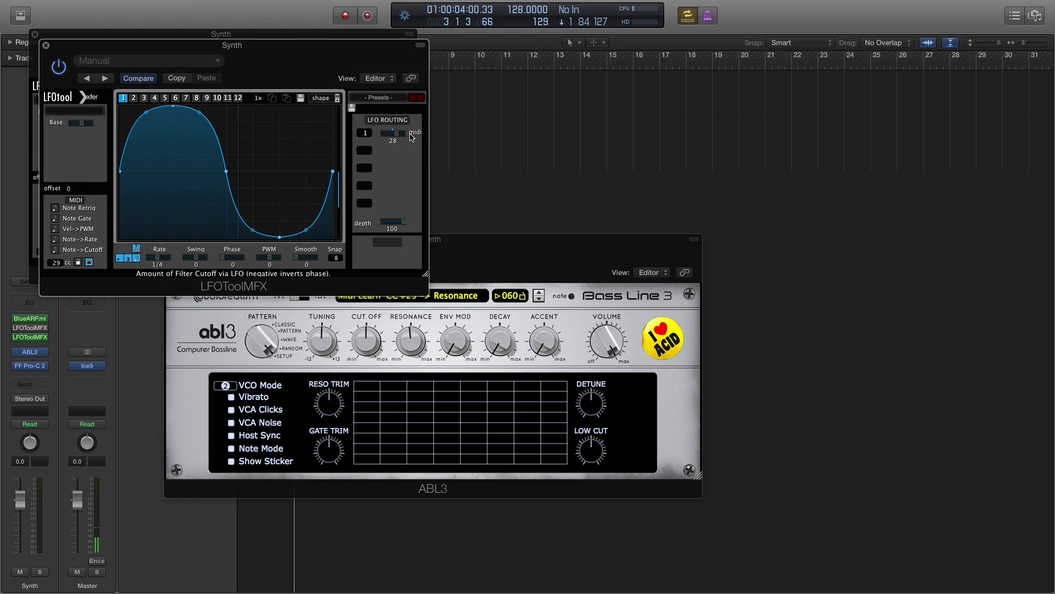
{"action": "left_click", "coordinate": [463, 251]}
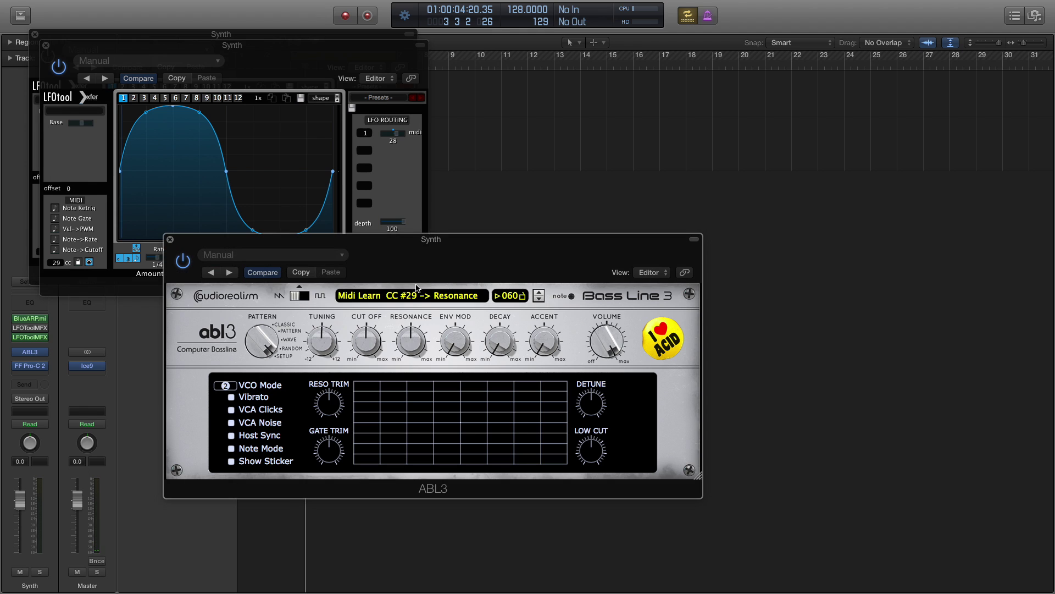
{"action": "left_click", "coordinate": [377, 300]}
{"action": "left_click", "coordinate": [377, 389]}
Re-enable the first LFOToolMFX and arrange both LFO windows and the ABL3 window so their controls can be reached together.
{"action": "left_click_drag", "start_coordinate": [191, 57], "coordinate": [171, 301]}
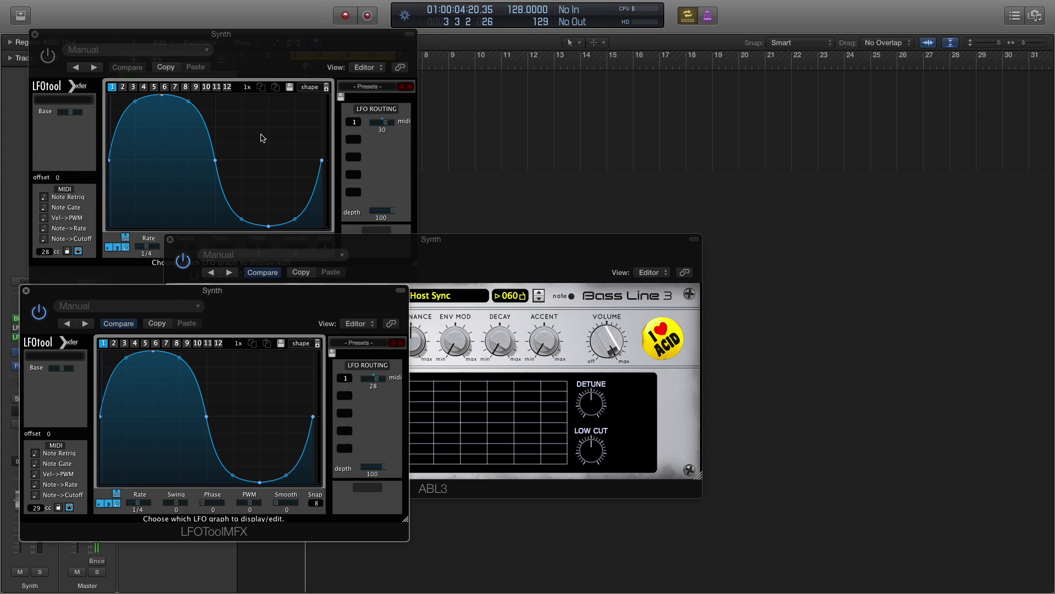
{"action": "left_click", "coordinate": [53, 55]}
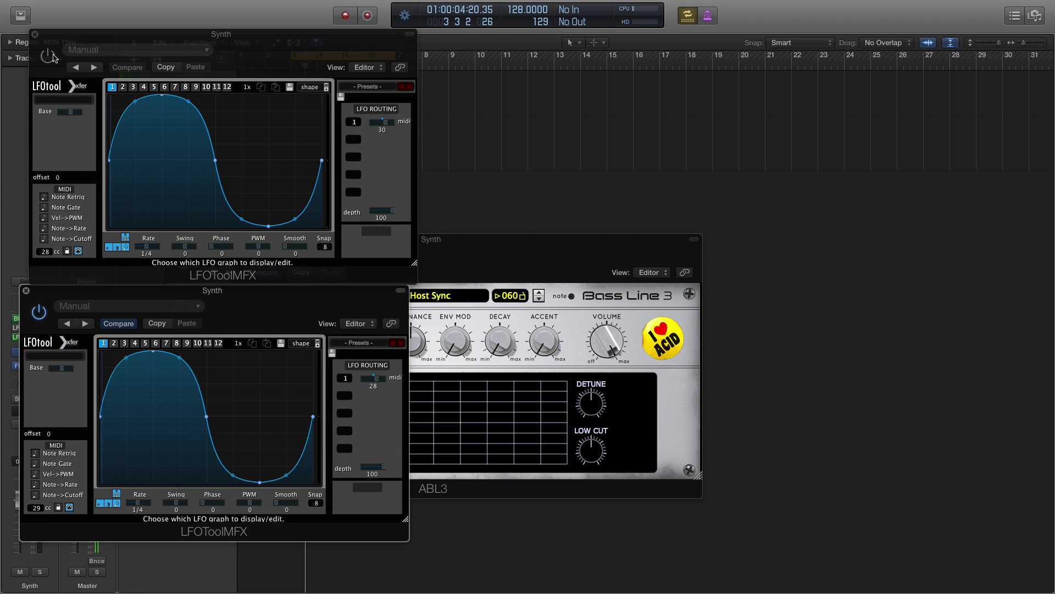
{"action": "left_click", "coordinate": [498, 254]}
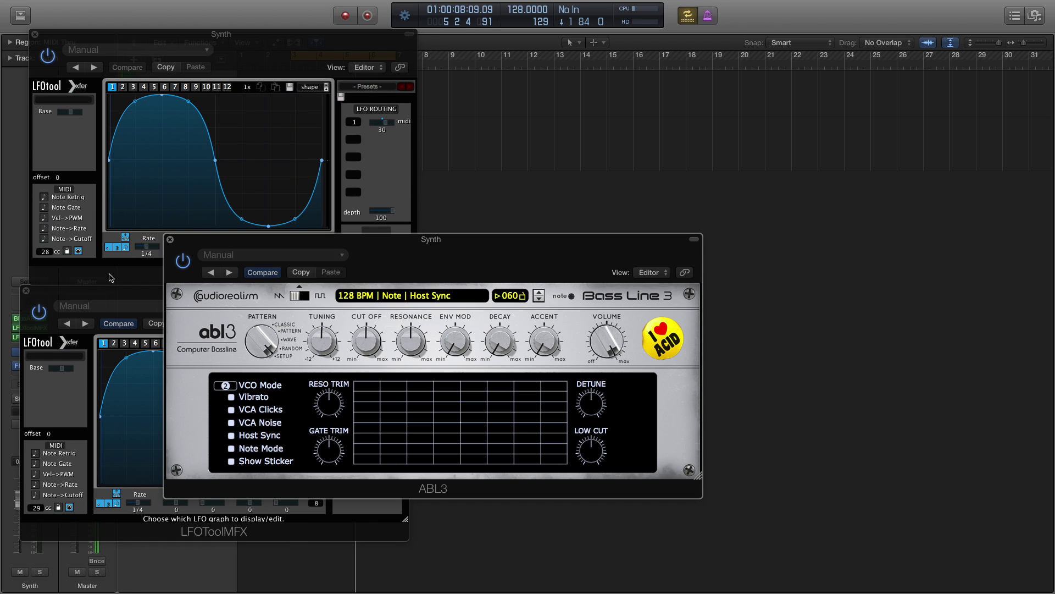
{"action": "left_click_drag", "start_coordinate": [405, 238], "coordinate": [615, 191]}
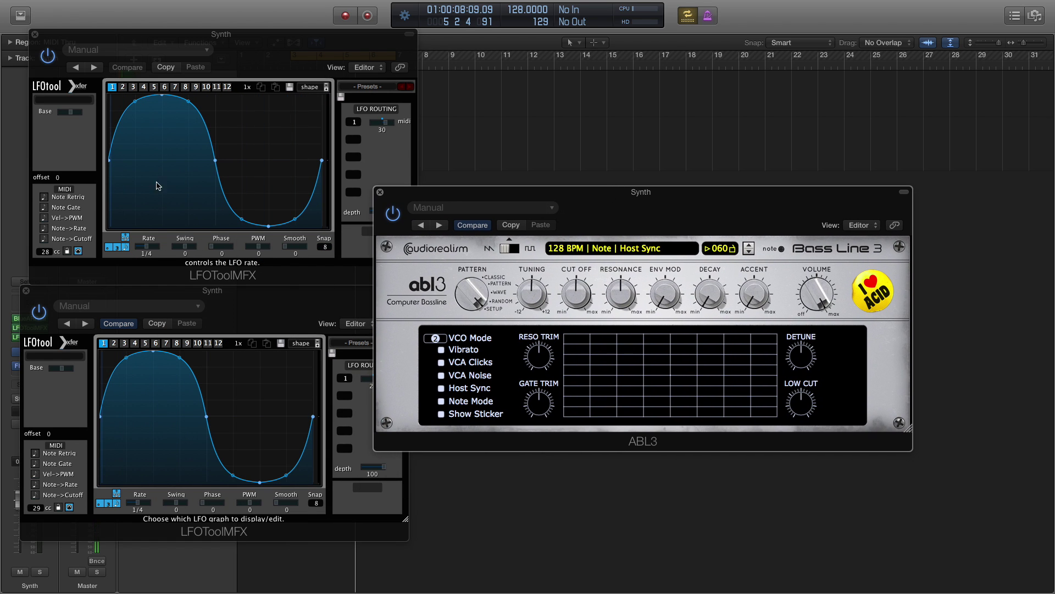
Raise the Base offset of both LFOs during playback to shift their MIDI CC output upward.
{"action": "left_click_drag", "start_coordinate": [71, 112], "coordinate": [115, 117]}
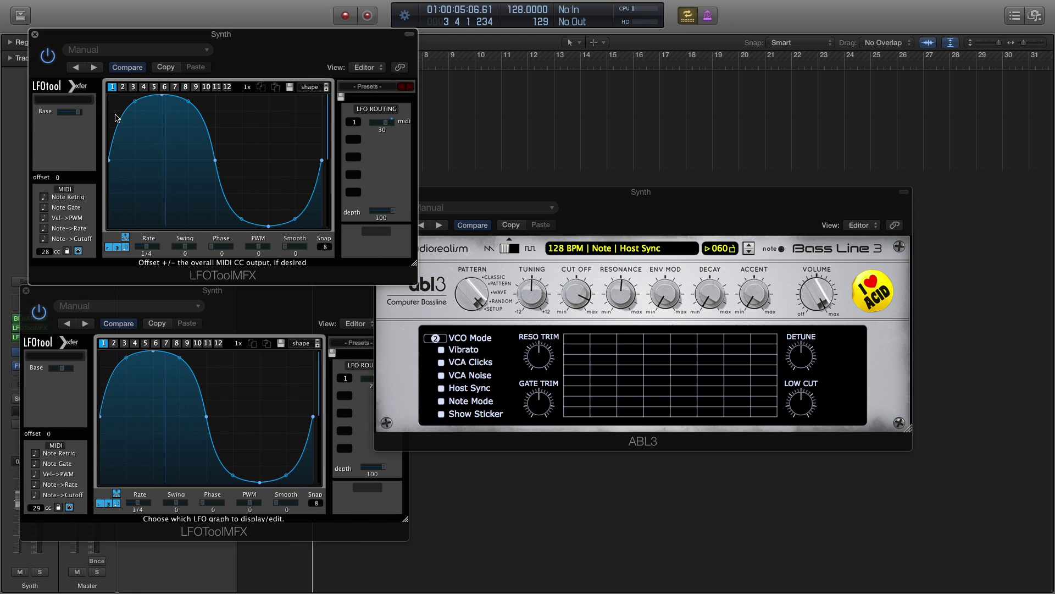
{"action": "left_click", "coordinate": [106, 373]}
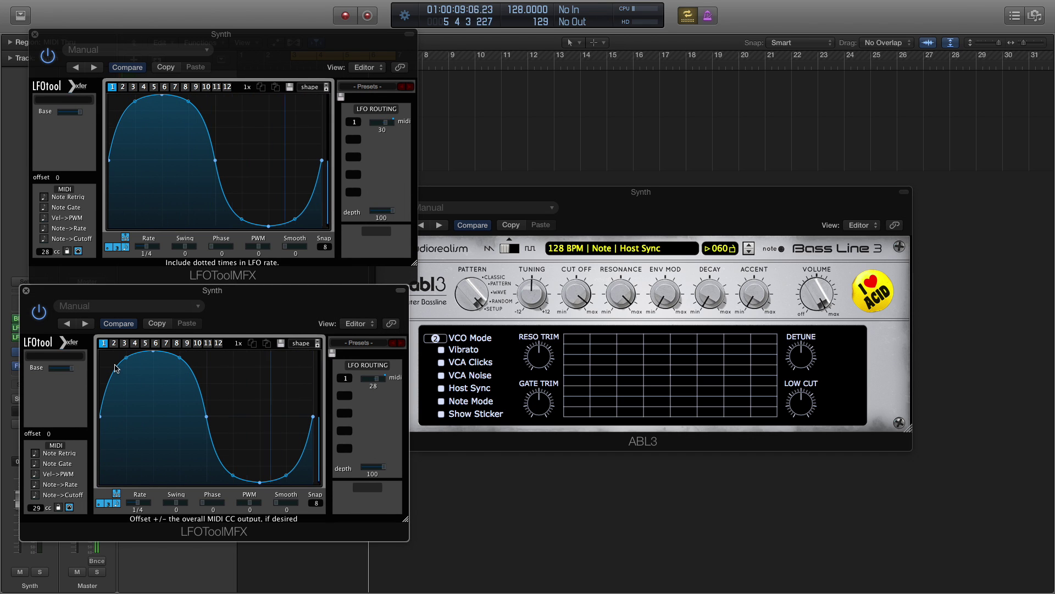
Set the second LFO's rate to 1/2 t and its timing offset to 1604 samples.
{"action": "left_click_drag", "start_coordinate": [138, 502], "coordinate": [136, 510]}
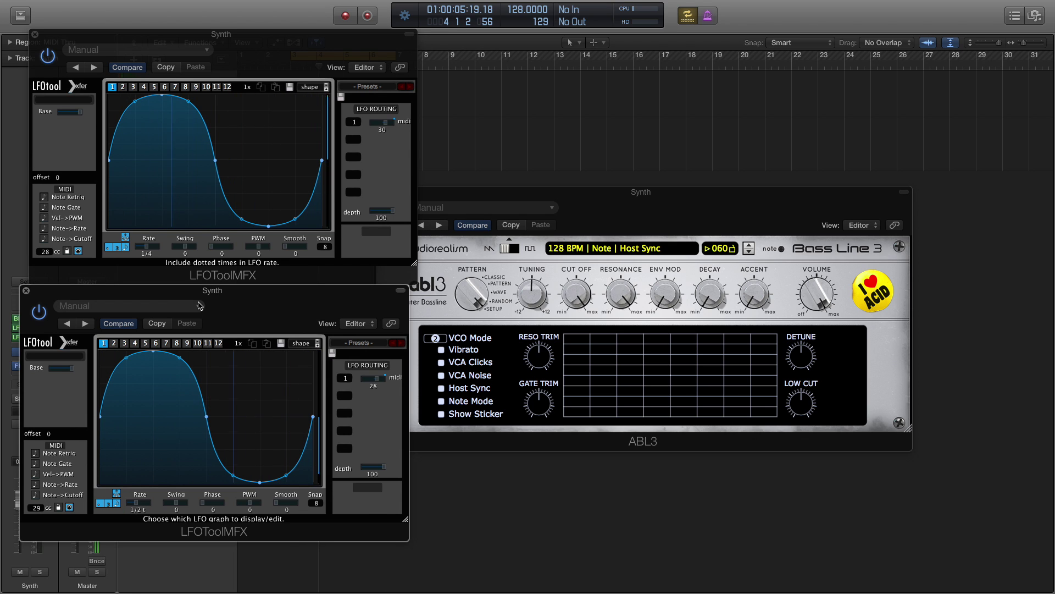
{"action": "left_click_drag", "start_coordinate": [49, 432], "coordinate": [70, 430]}
{"action": "scroll", "coordinate": [71, 434], "scroll_direction": "up", "scroll_amount": 5}
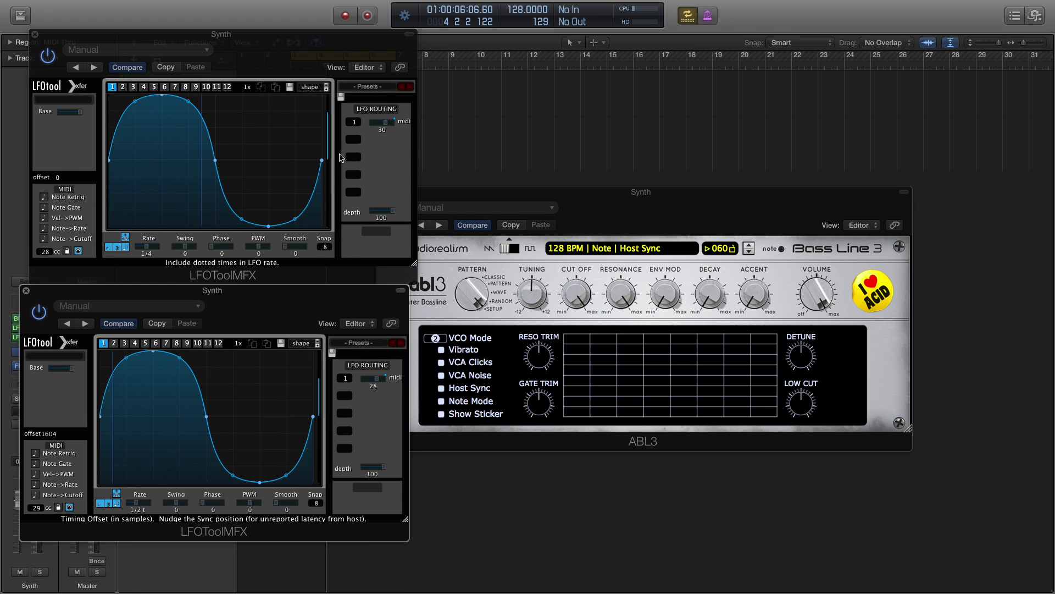
Set the first LFO's routing amount to 40 and fine-tune the second LFO's Base offset.
{"action": "left_click_drag", "start_coordinate": [385, 124], "coordinate": [383, 122]}
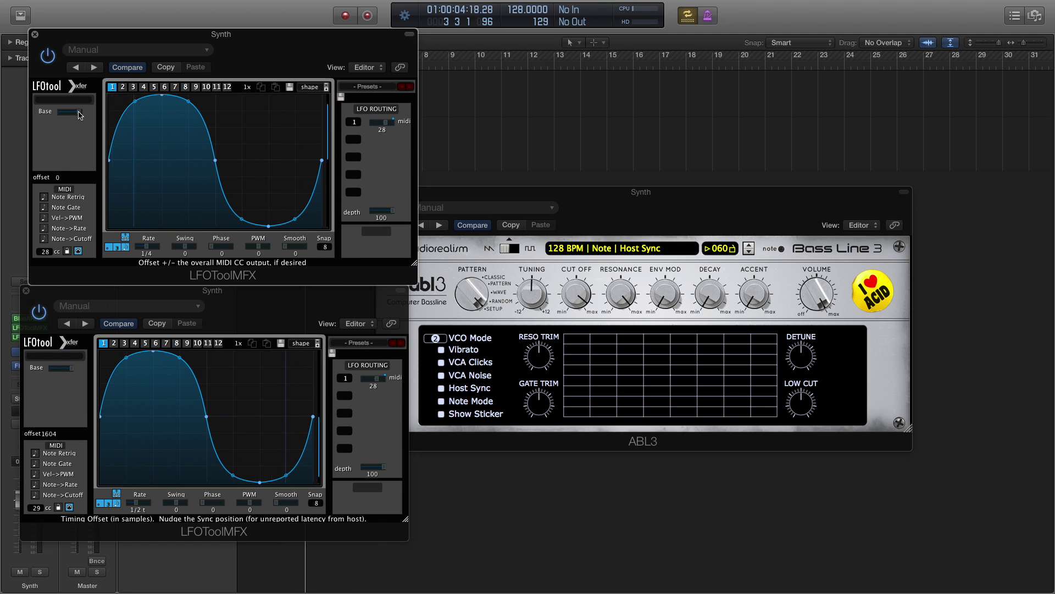
{"action": "left_click_drag", "start_coordinate": [386, 124], "coordinate": [393, 125]}
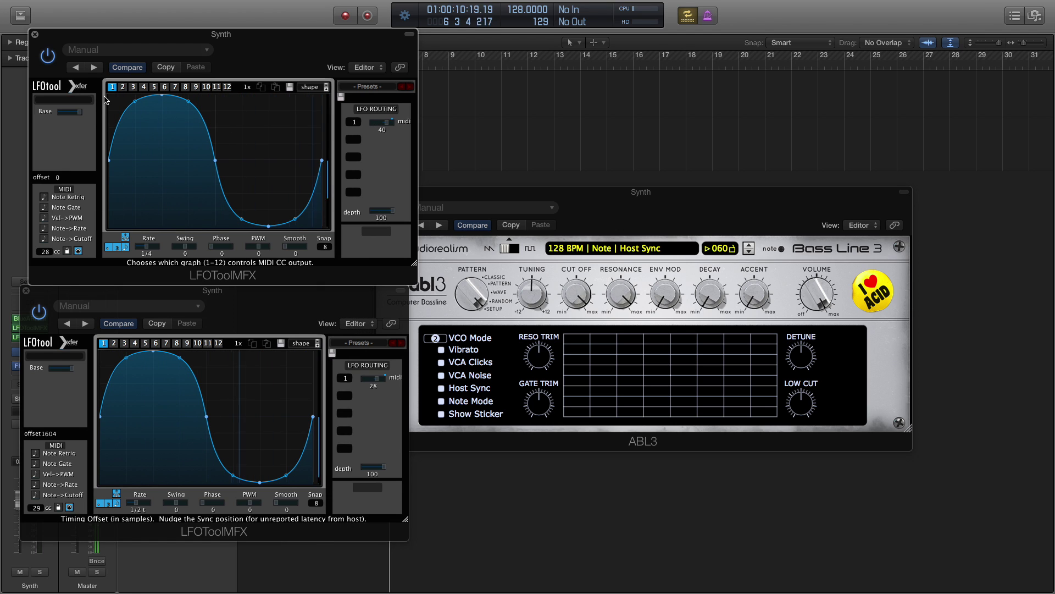
{"action": "left_click", "coordinate": [72, 371]}
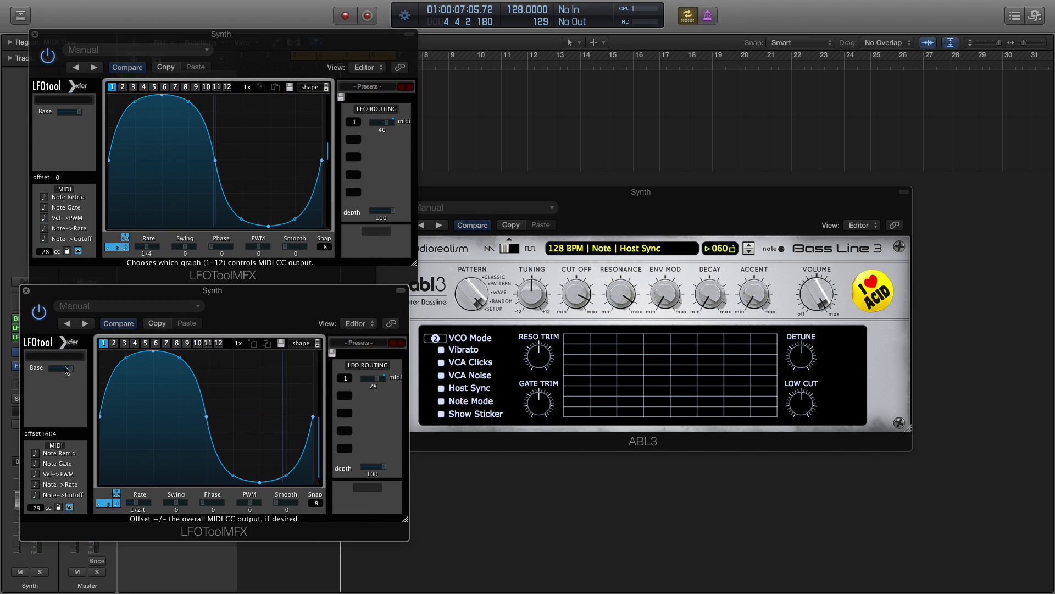